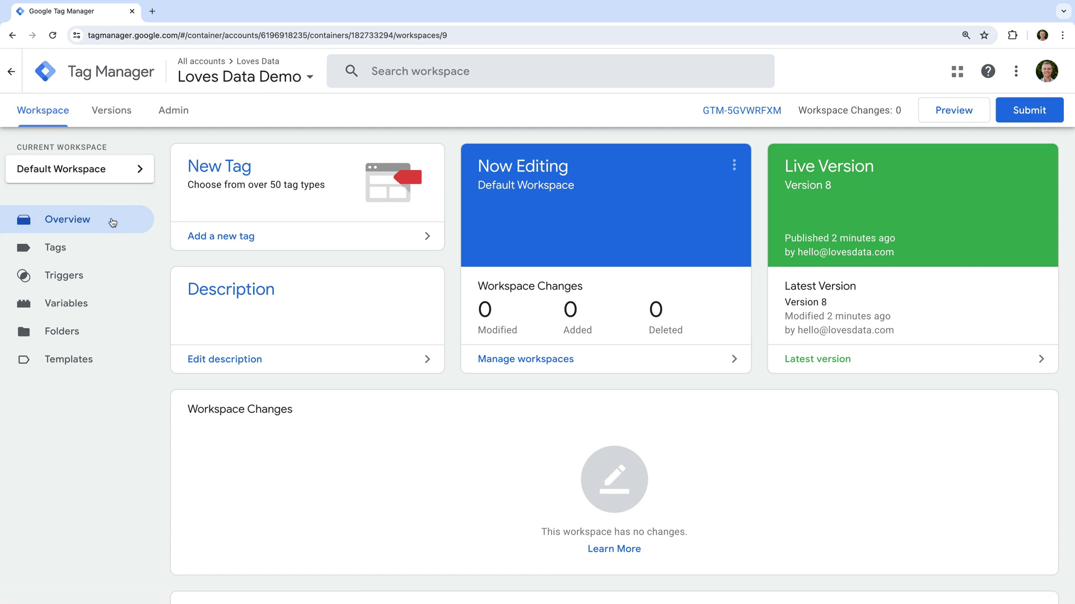
- Launch preview mode for container GTM-5GVWRFXM from its Tags list
click(86, 249)
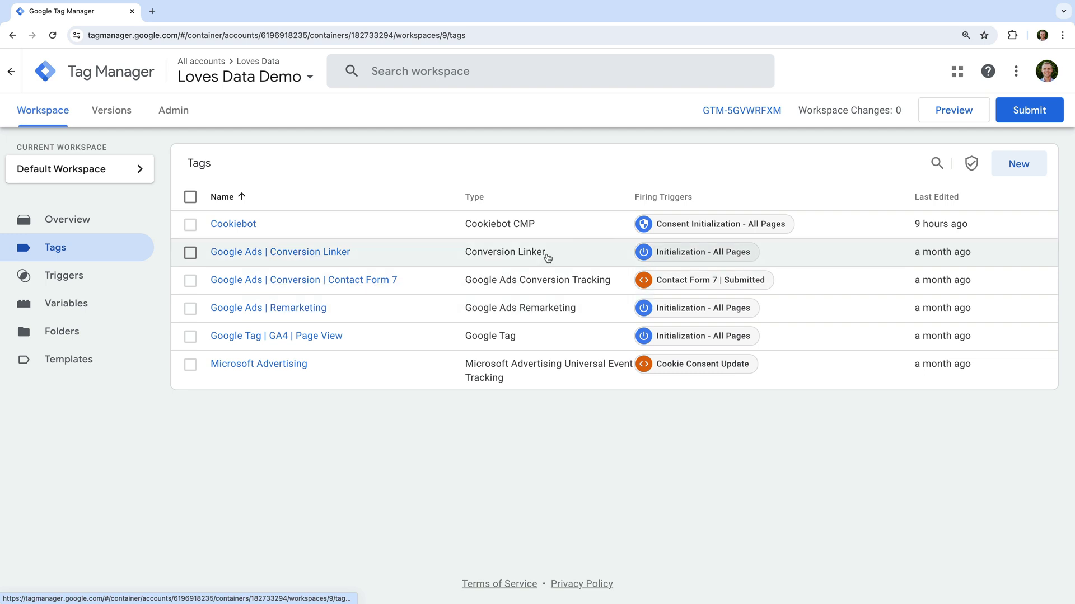
click(936, 114)
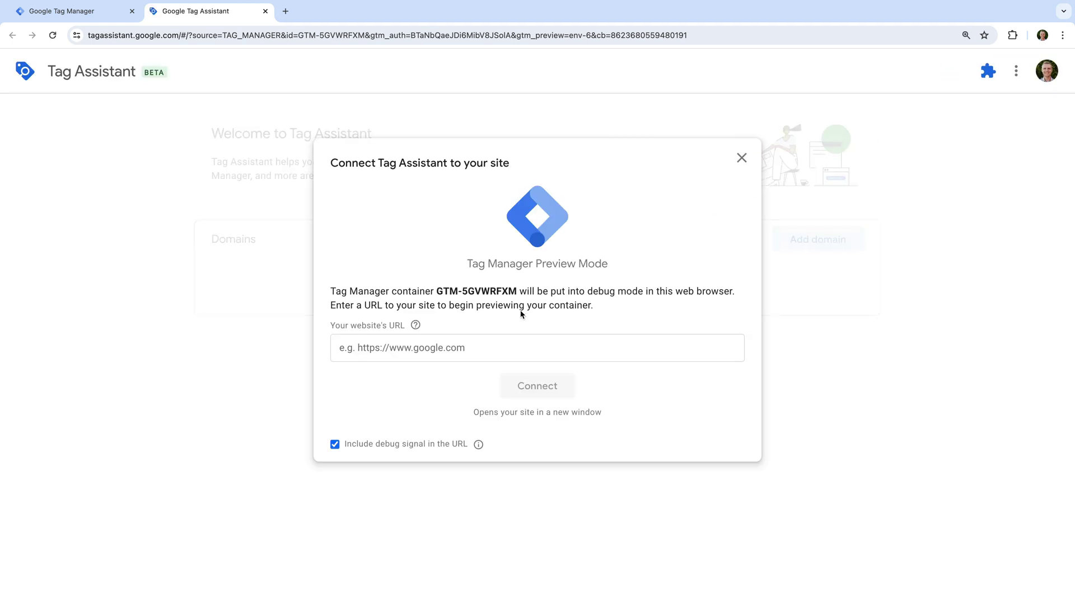
click(471, 345)
text(https://demo.lovesdata-test.com/)
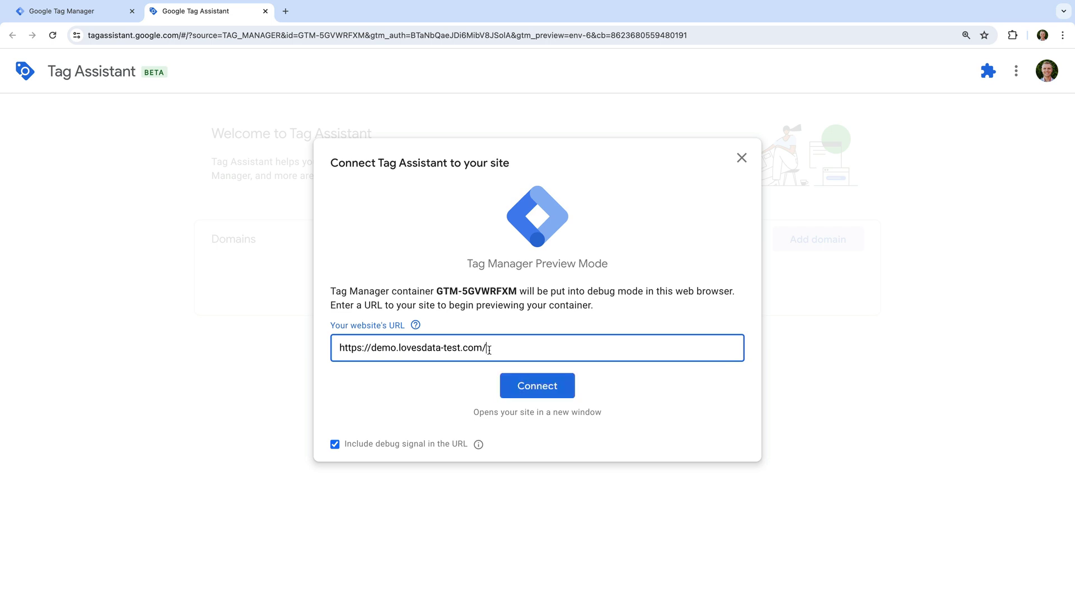
click(545, 391)
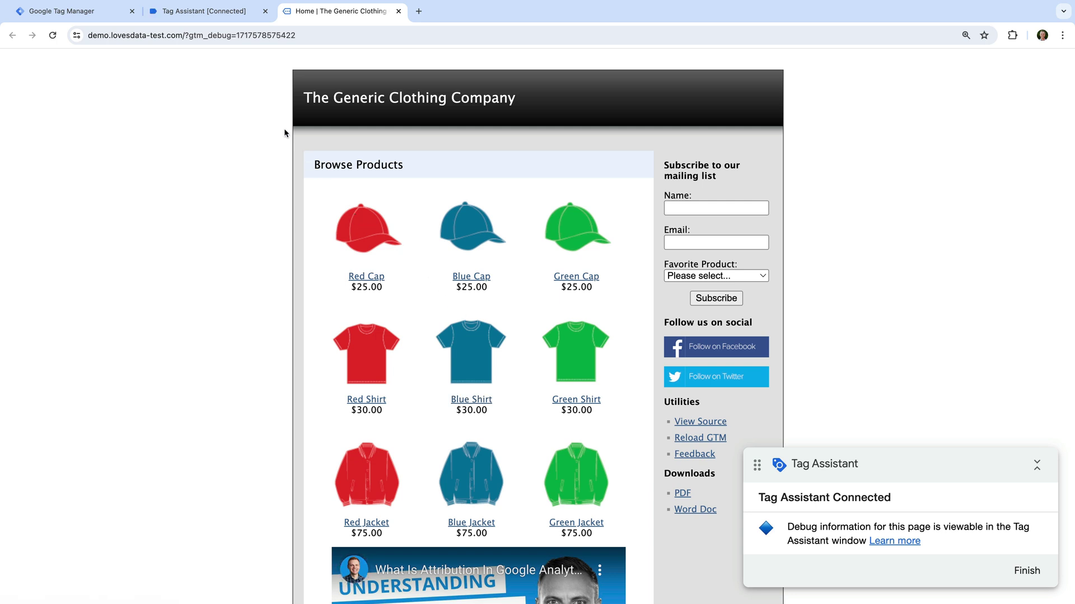
click(233, 16)
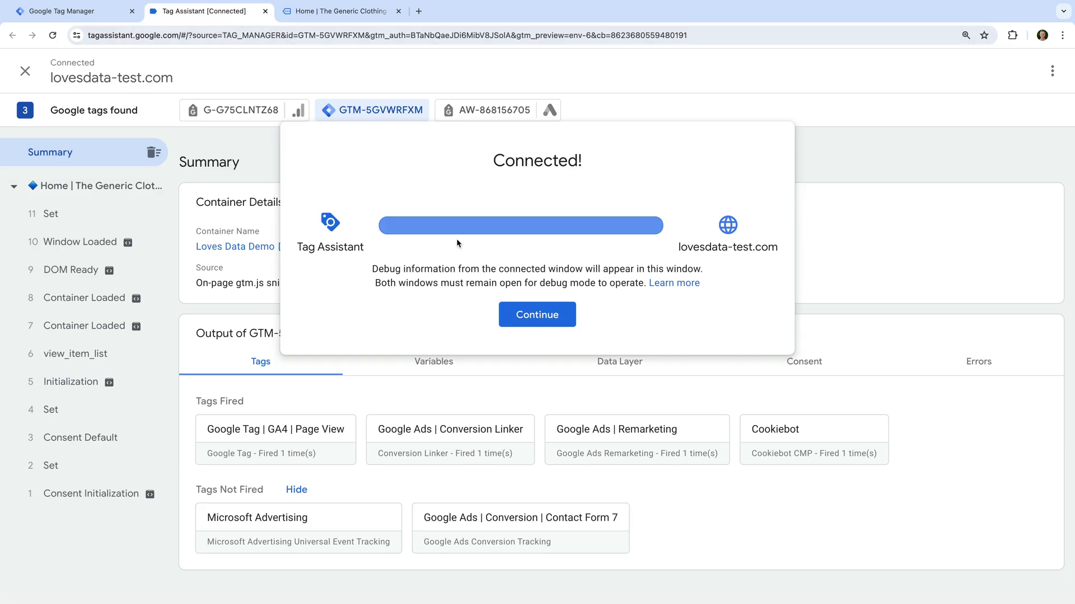
click(537, 315)
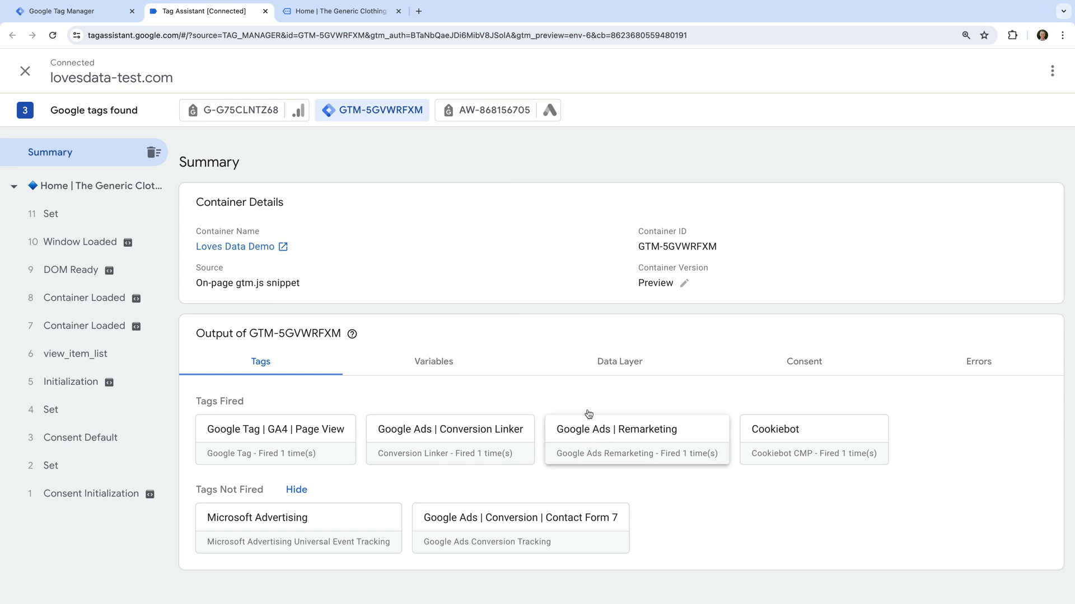
- Inspect the AW-868156705 Google Ads tag's details and its Remarketing and Conversion hits
click(485, 115)
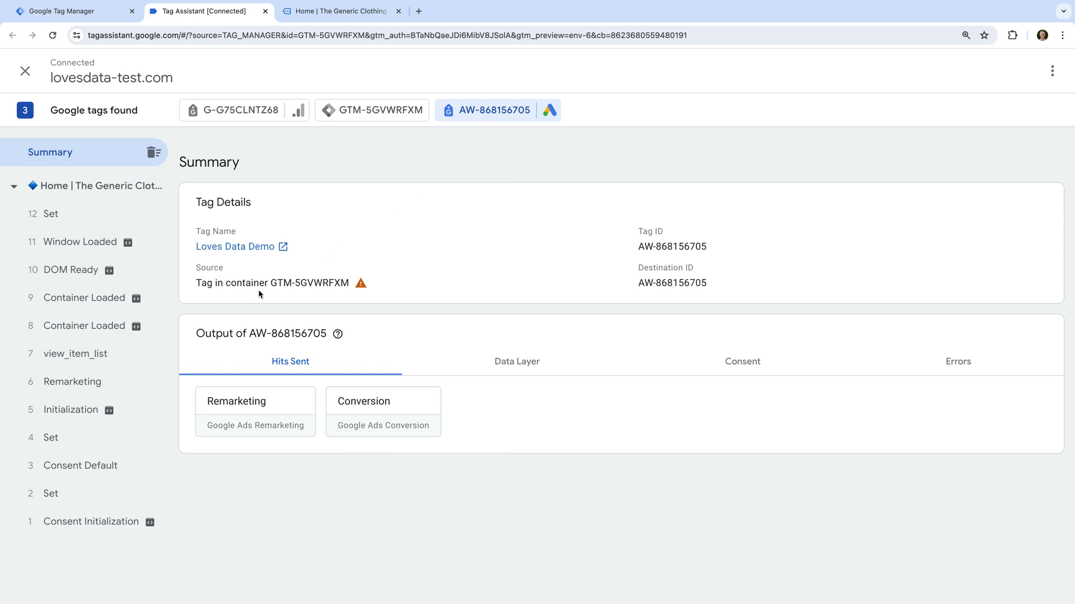
mouse_move(360, 285)
- Create a new tag named 'Google Tag | Google Ads' using the Google Tag type
click(103, 15)
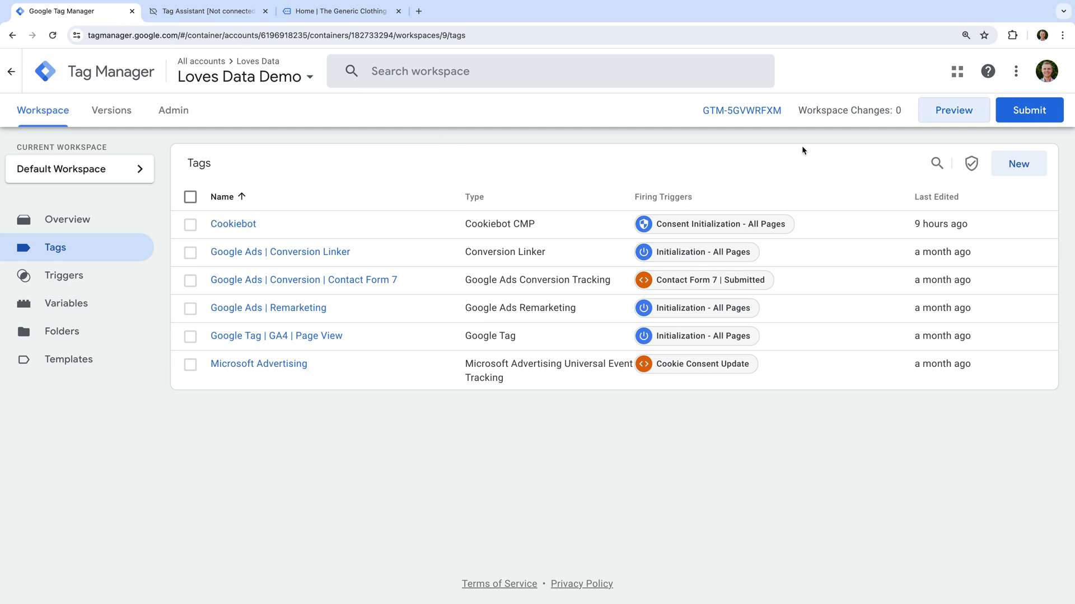
click(995, 170)
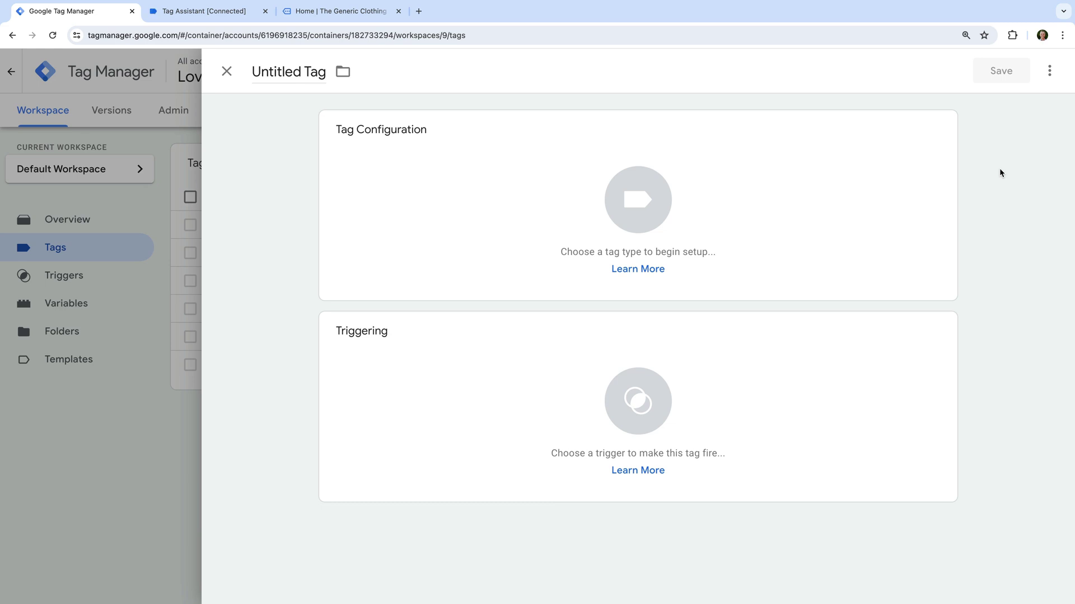
triple_click(298, 72)
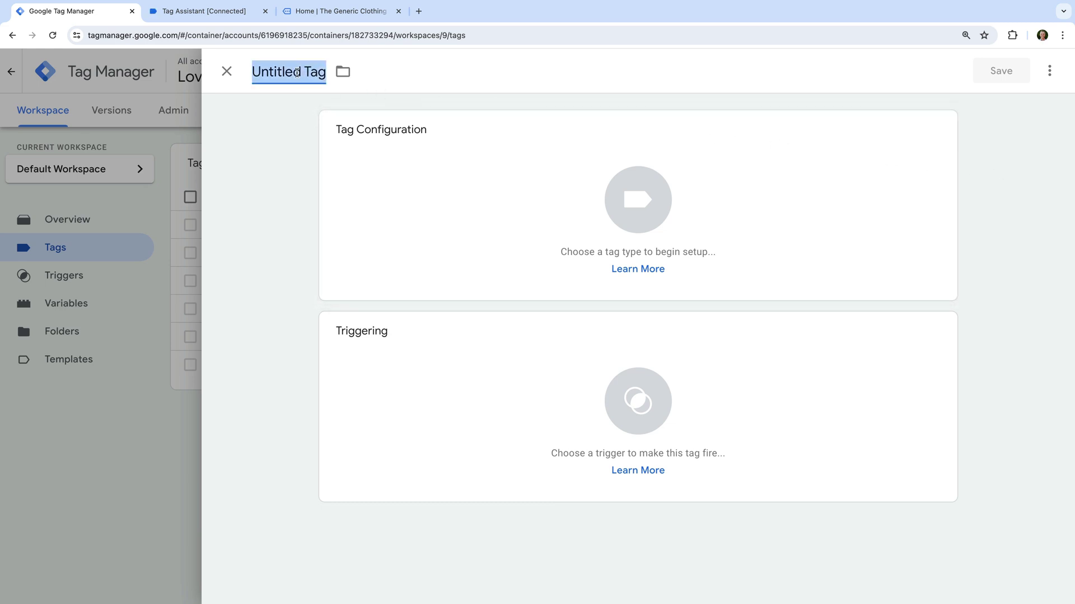
text(Google Tag | Google Ads)
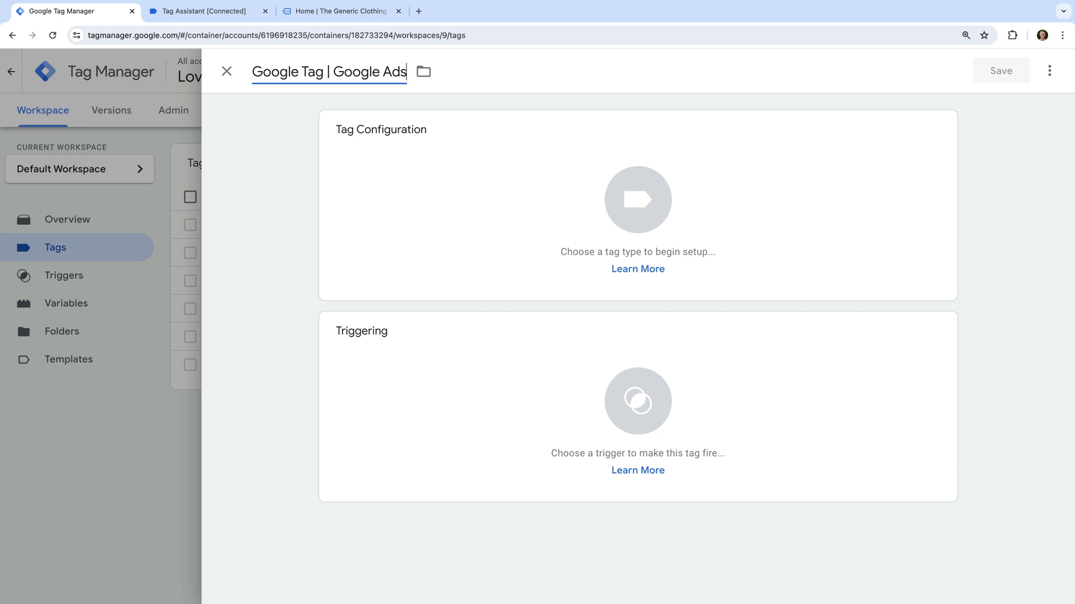
click(390, 154)
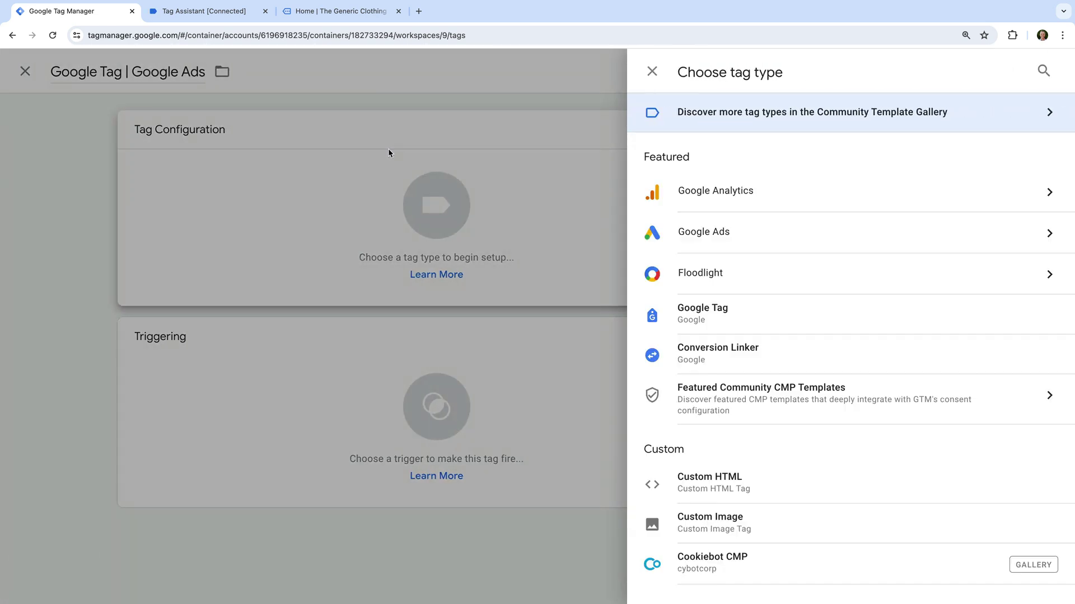
click(760, 311)
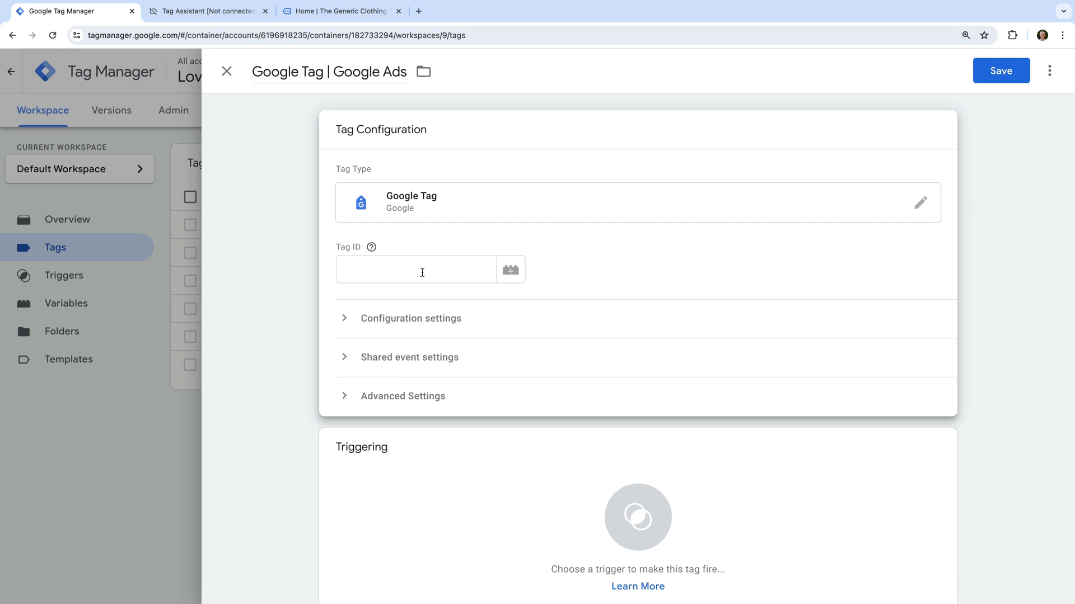
click(225, 19)
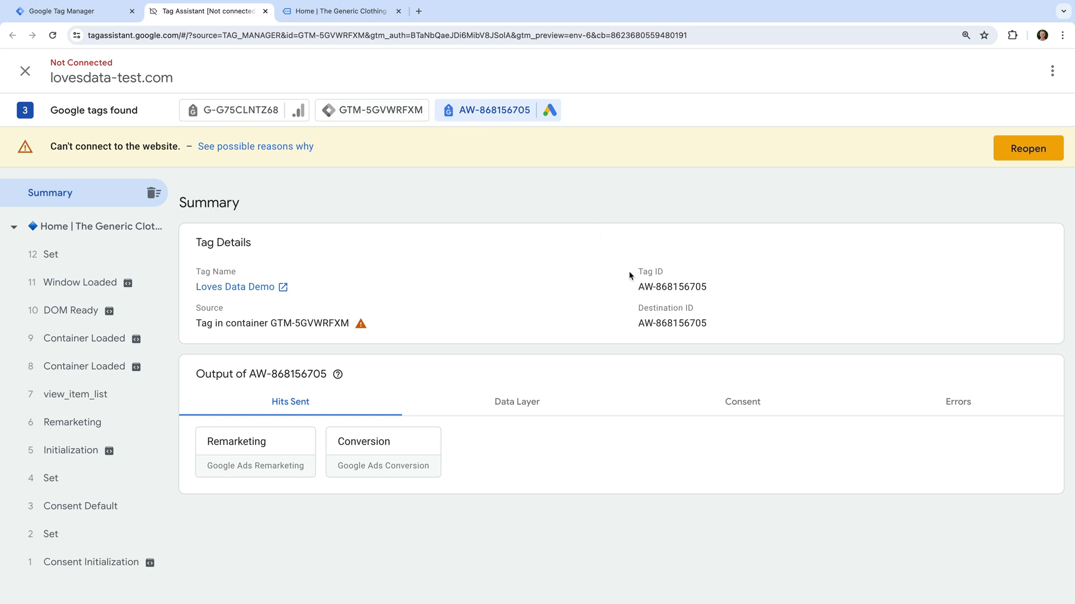
drag(639, 286, 708, 289)
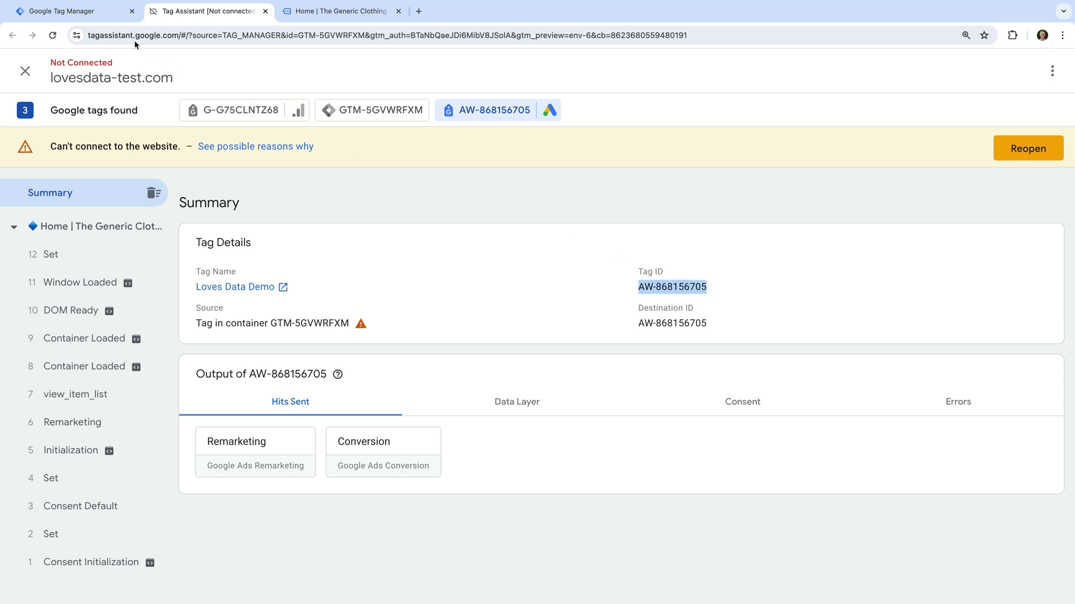
click(100, 14)
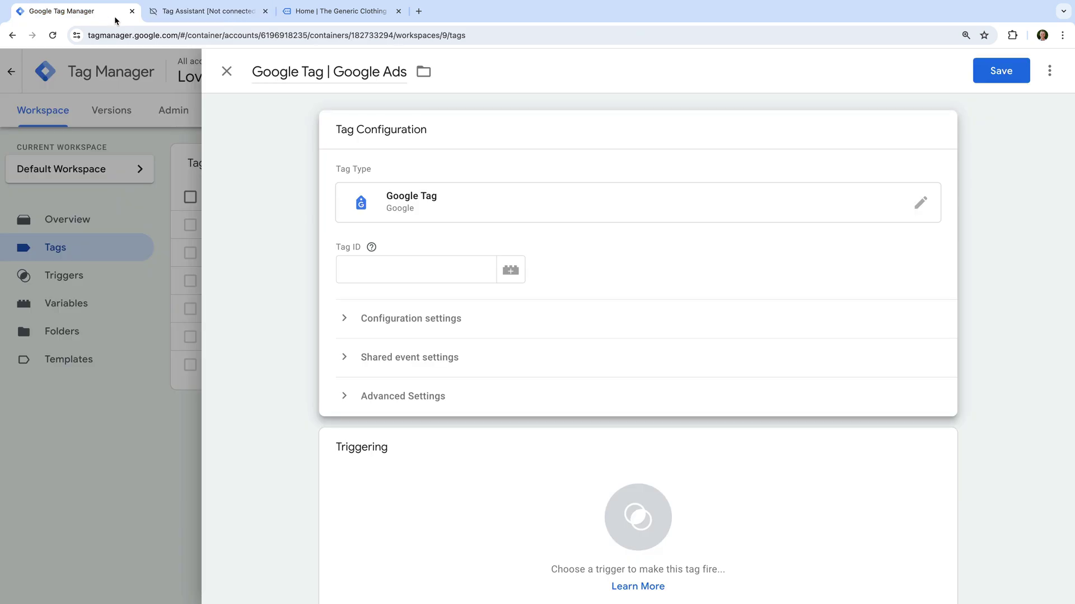
click(371, 275)
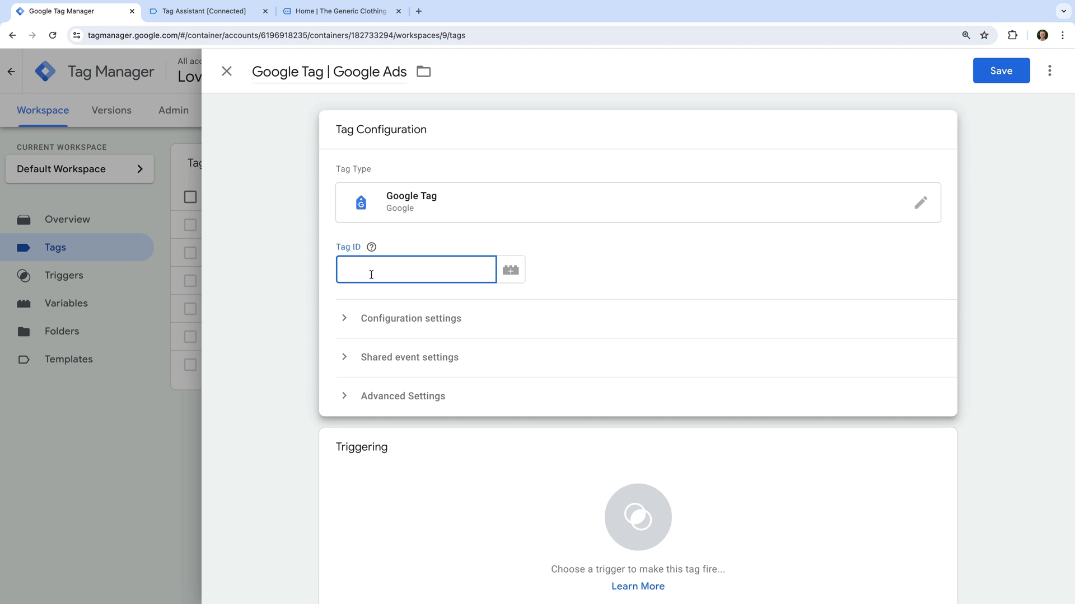
- Set the Tag ID to the {{Google Ads ID}} variable after confirming its value AW-868156705
click(510, 270)
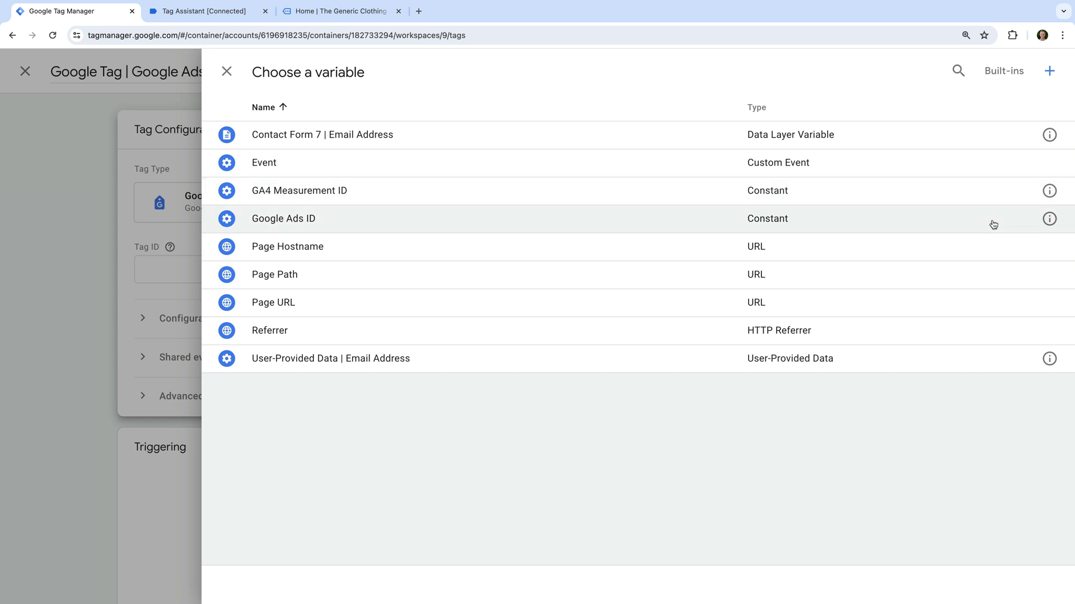
click(1048, 219)
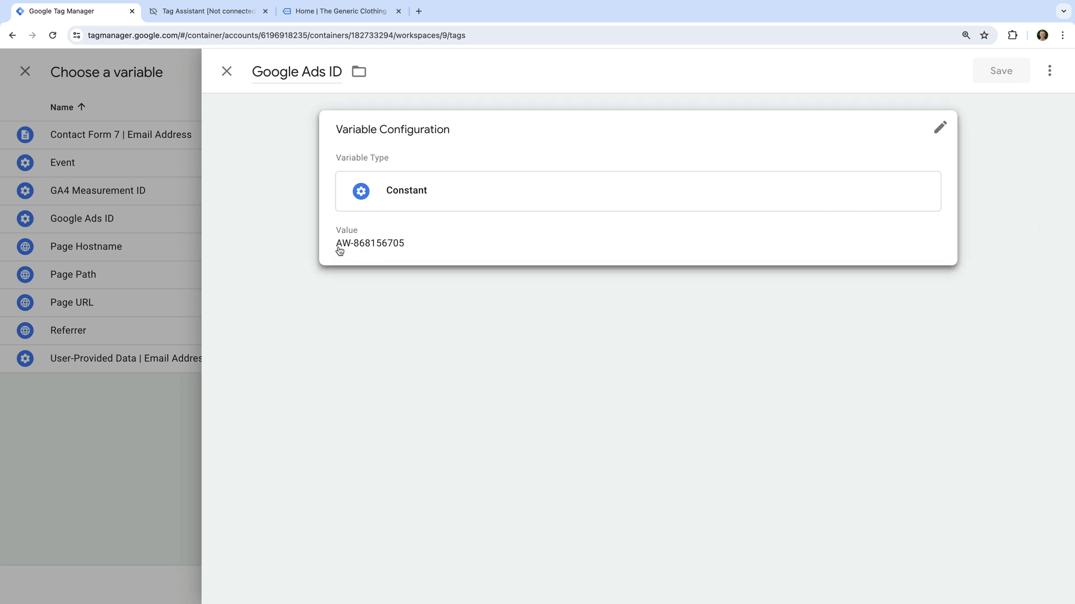
click(411, 248)
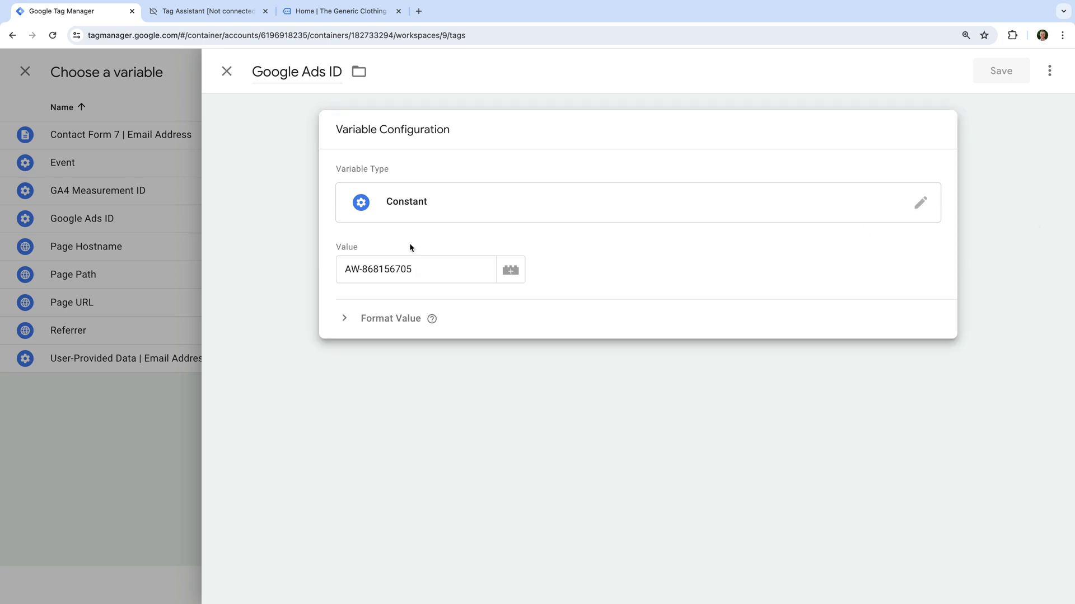
drag(424, 268, 333, 274)
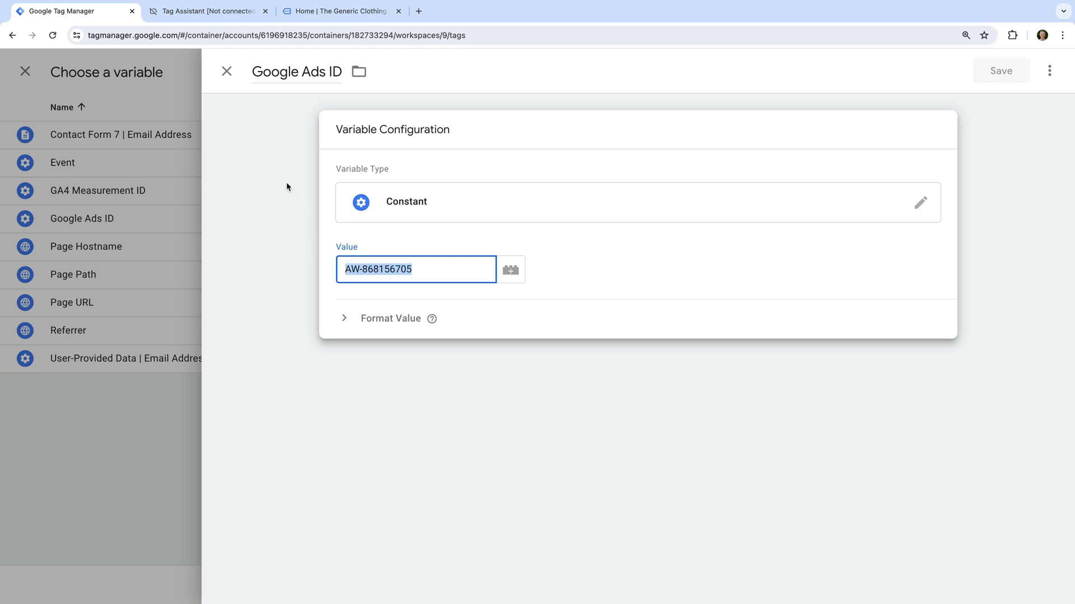
click(229, 75)
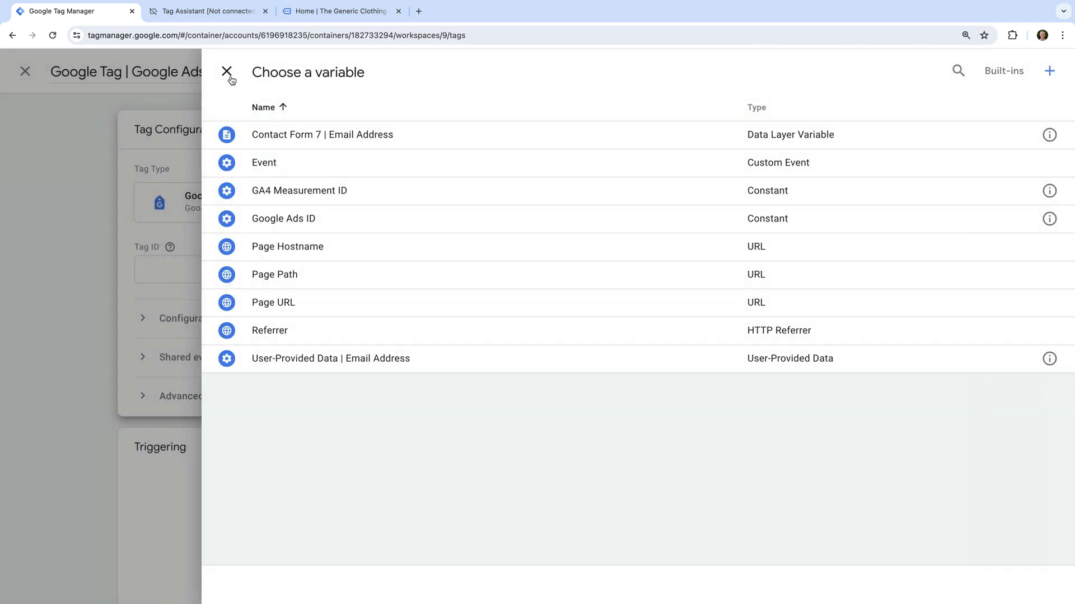
click(290, 218)
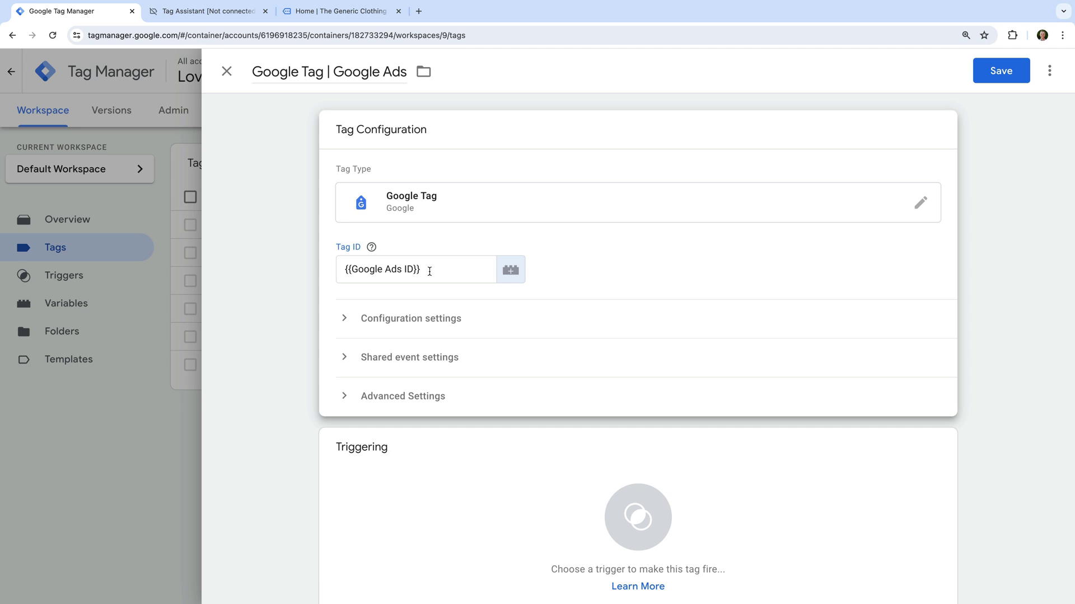
scroll(429, 271, down, 1)
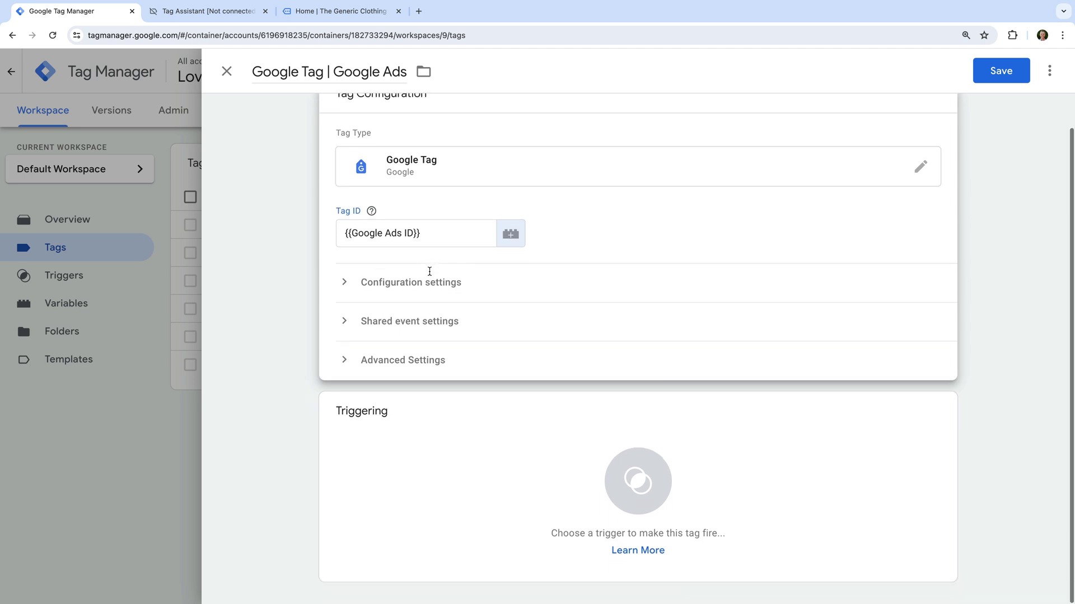
- Trigger the tag on Initialization - All Pages and save it
click(409, 460)
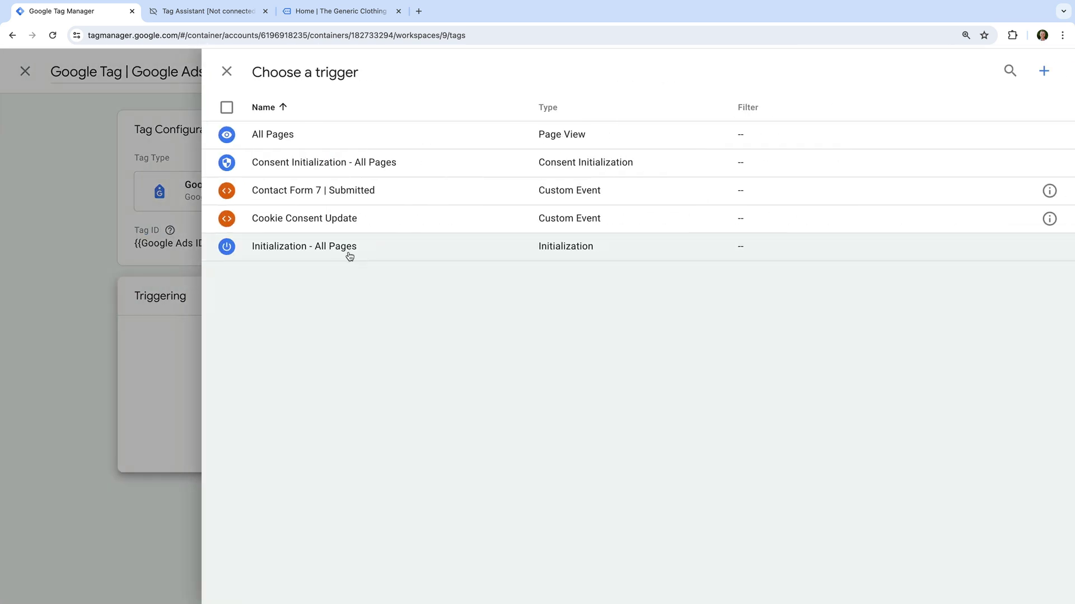
click(326, 258)
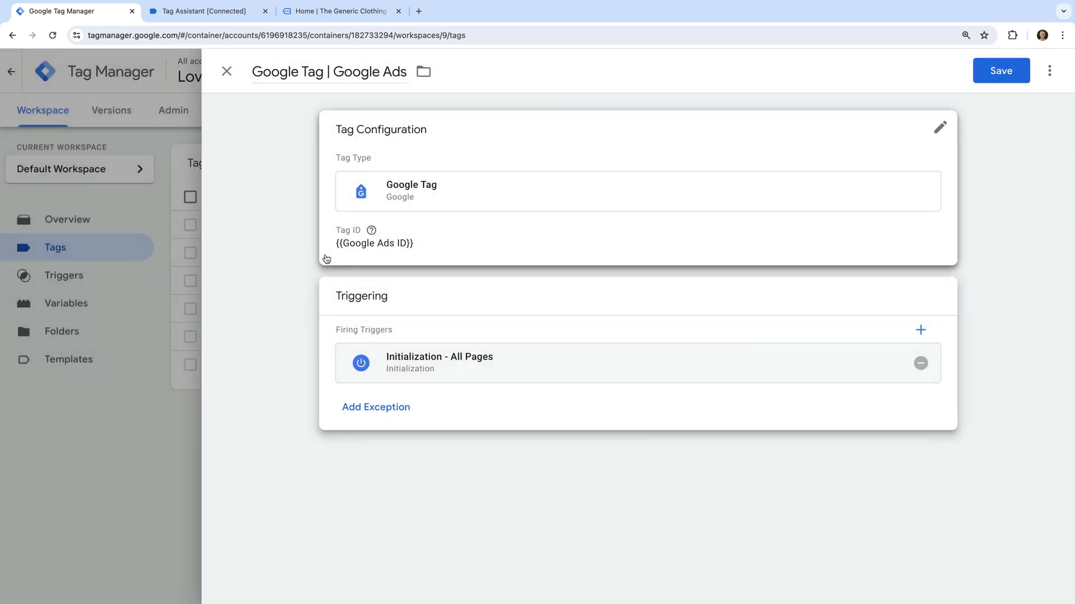
click(996, 77)
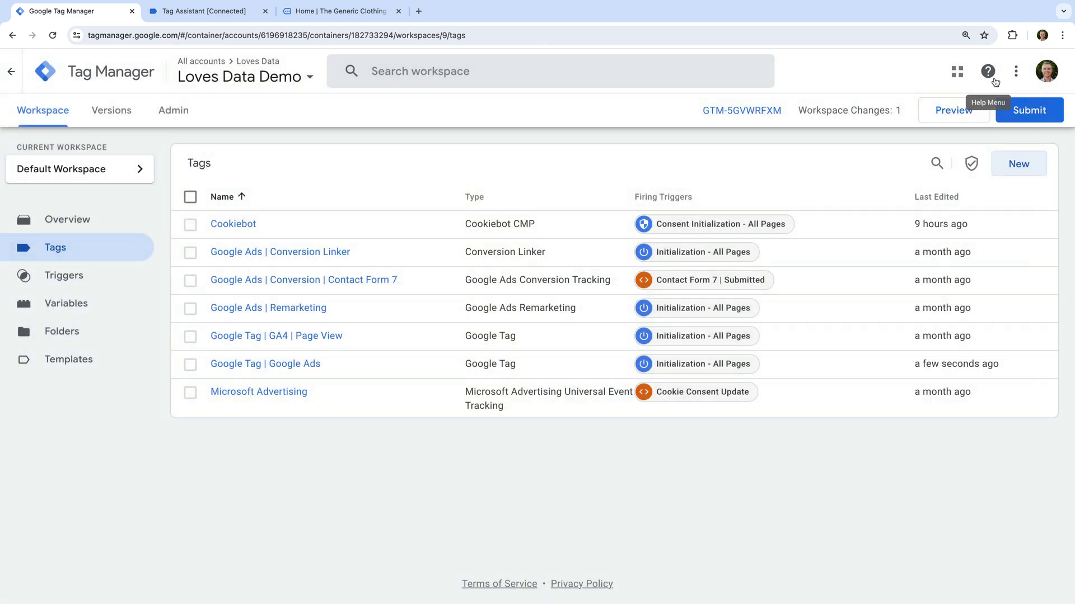
- Re-run preview and confirm Google Tag | Google Ads fired, with AW-868156705 sending four hits
click(933, 116)
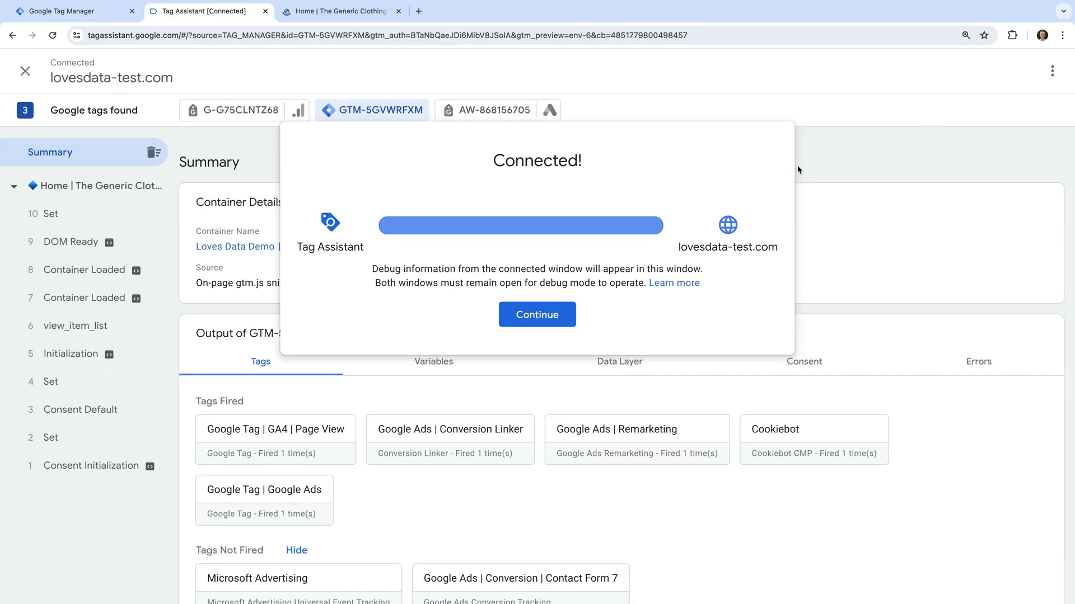
click(520, 315)
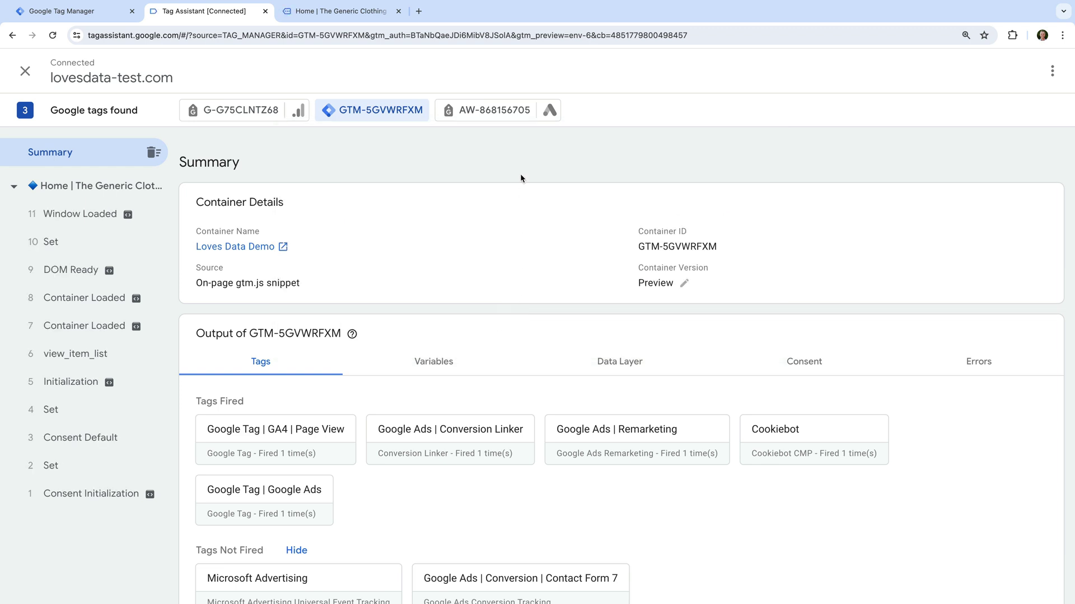
click(515, 121)
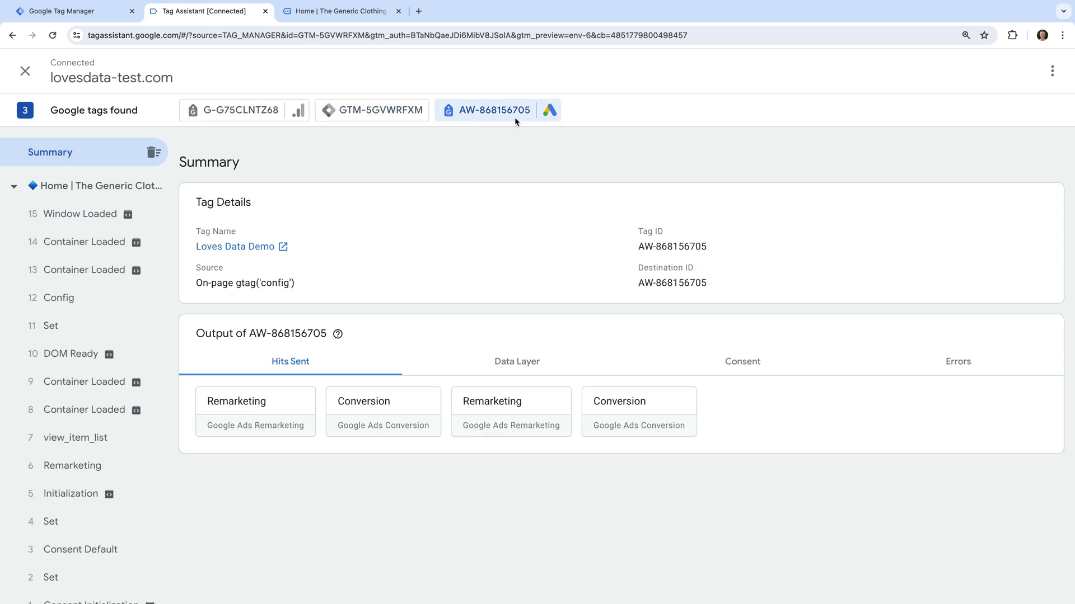